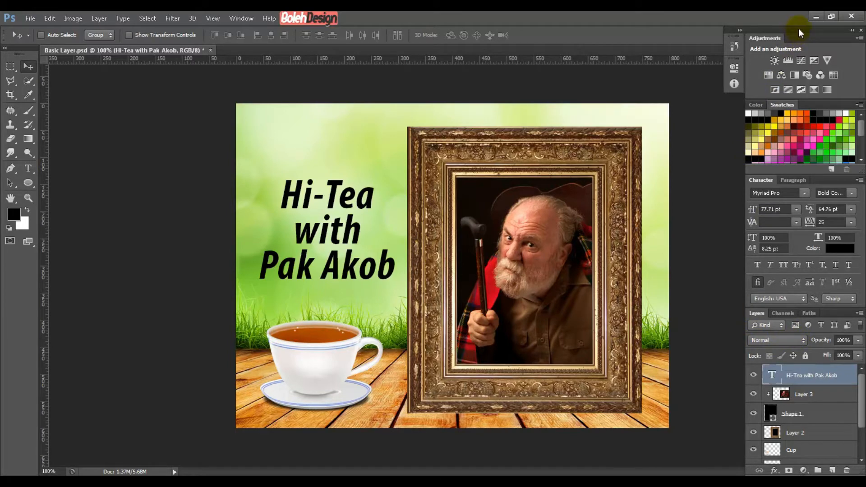
- Detach the Layers panel beside the canvas and lengthen it so the full layer stack is shown
drag(798, 28, 783, 23)
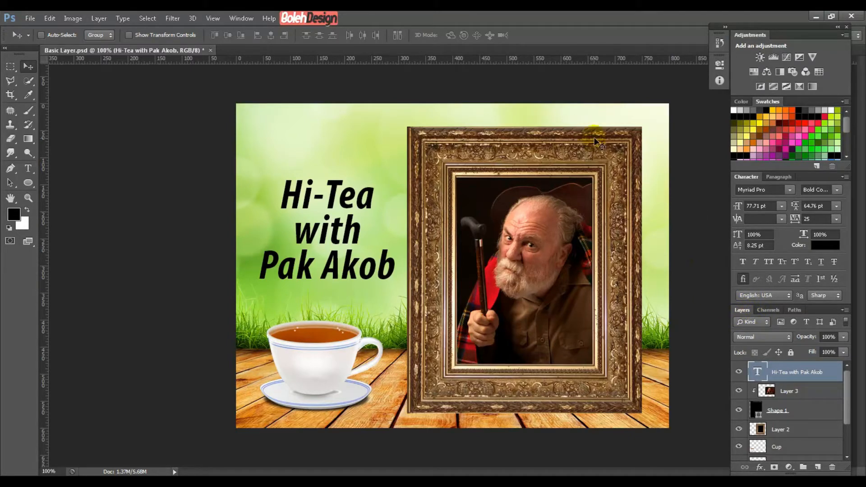
click(244, 16)
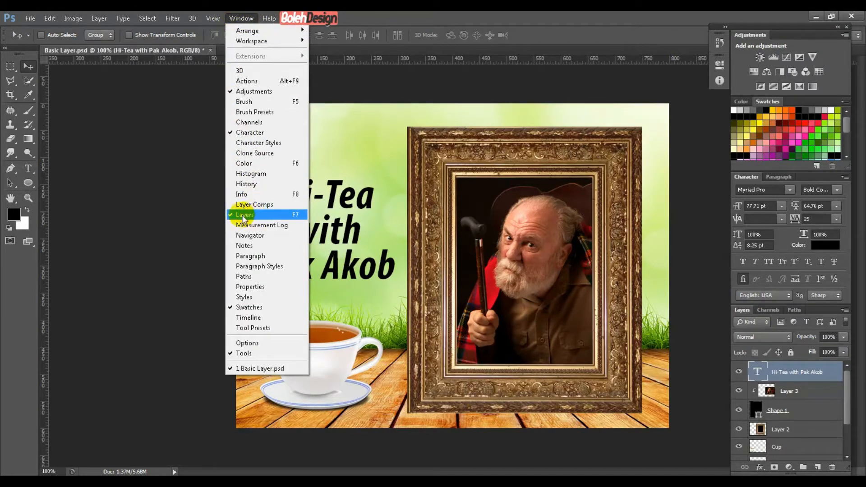
click(741, 310)
drag(743, 309, 98, 82)
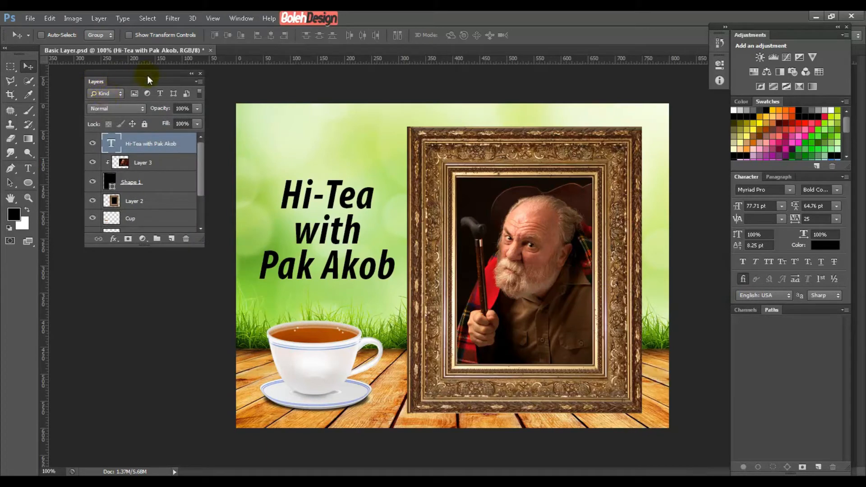
drag(148, 247, 153, 360)
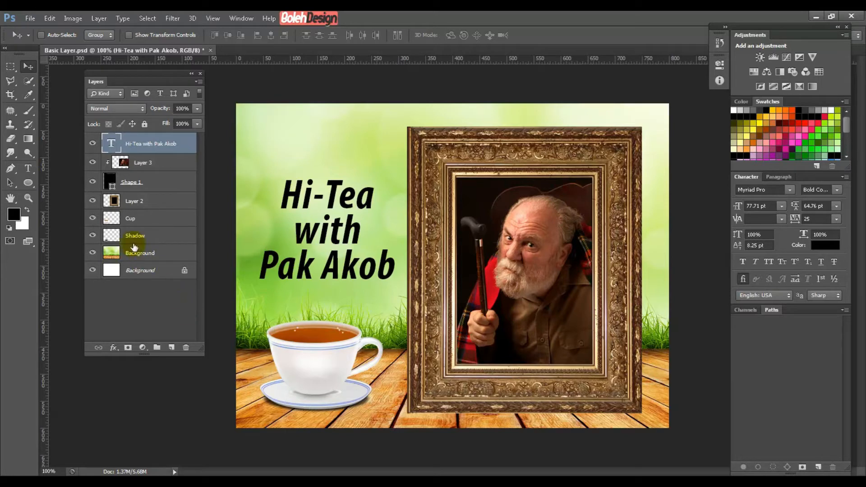
- Examine the Background, Shadow, Cup, Layer 2 and Layer 3 layers one by one, including Layer 3's available commands
click(145, 253)
click(156, 236)
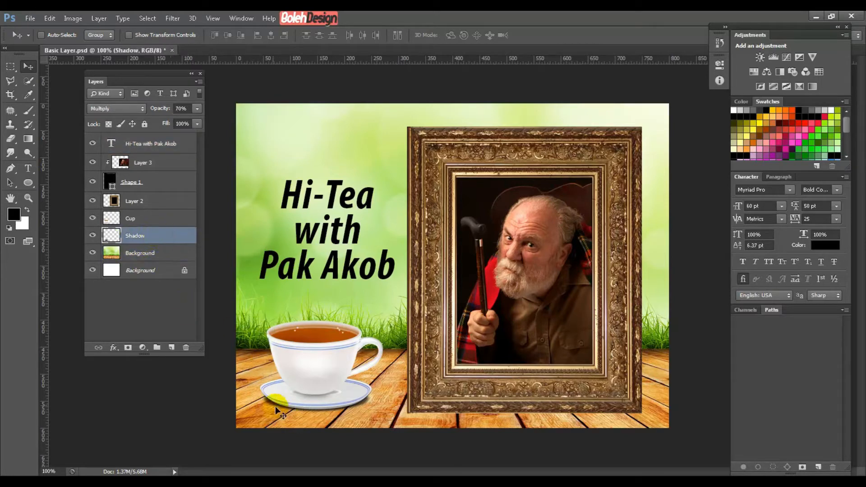
click(164, 220)
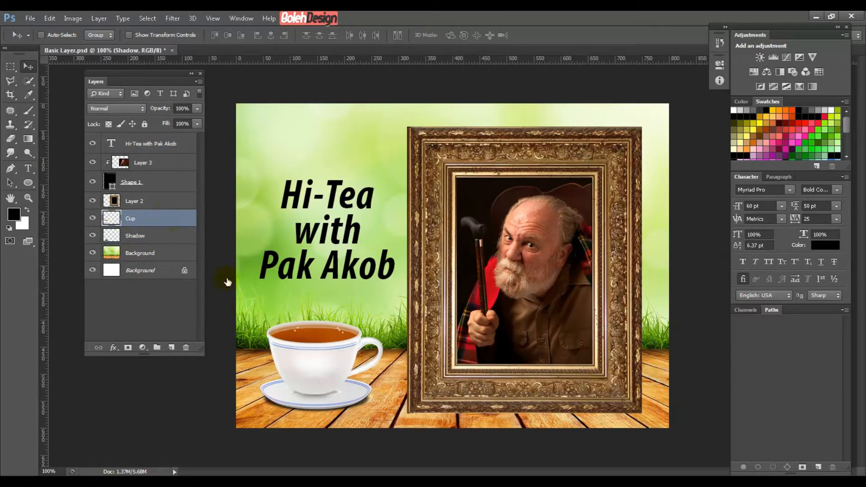
click(148, 201)
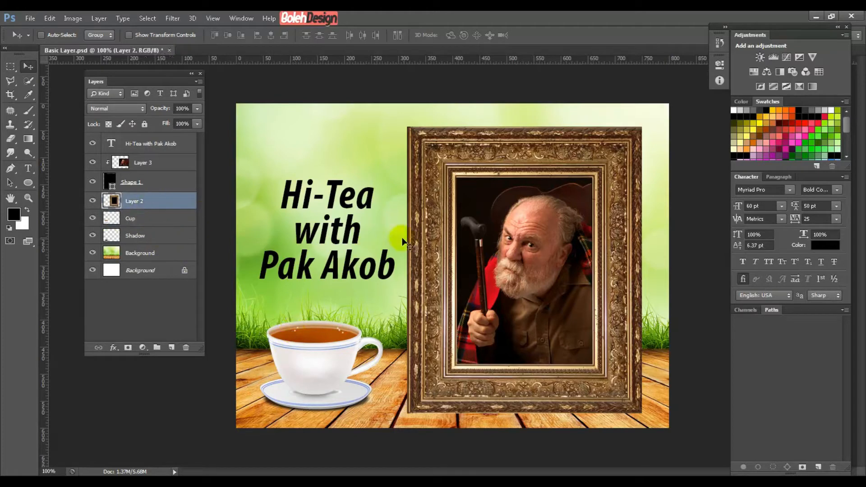
click(155, 163)
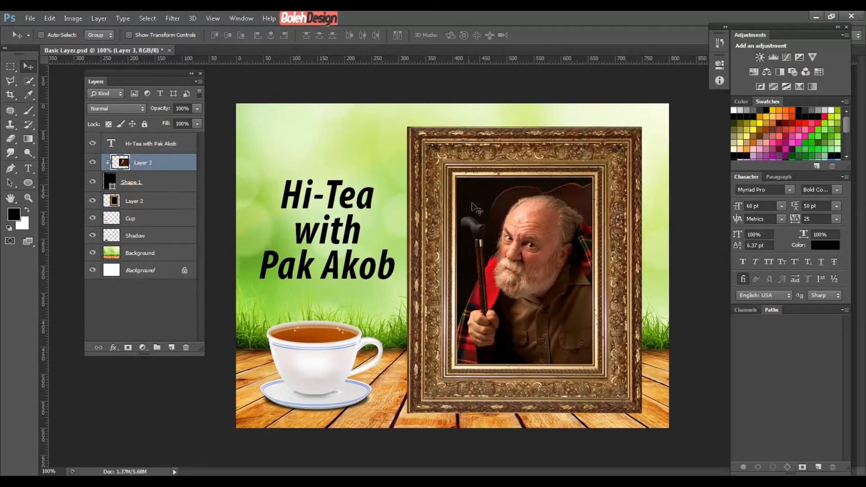
right_click(167, 164)
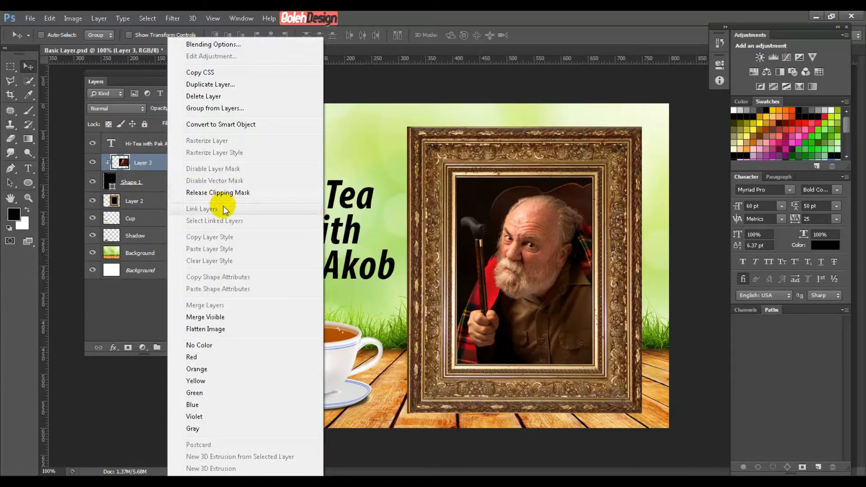
click(148, 170)
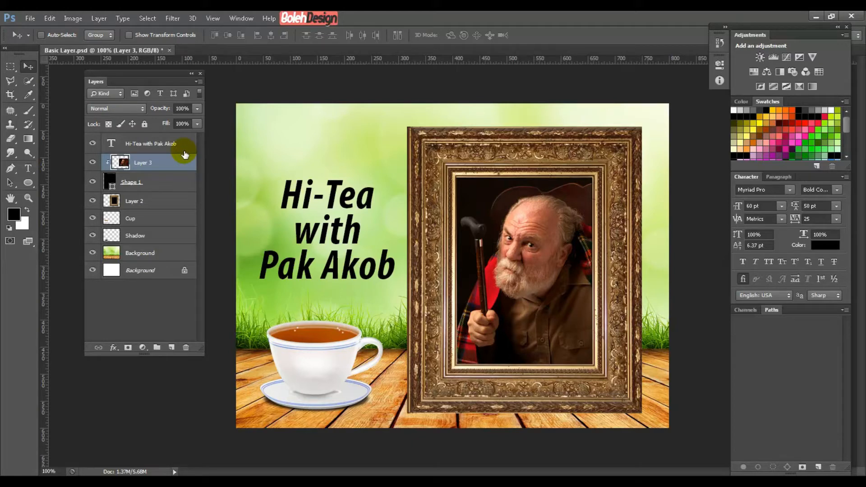
- Add a 4 px black outside Stroke effect to the Cup layer and collapse its effects list
click(140, 218)
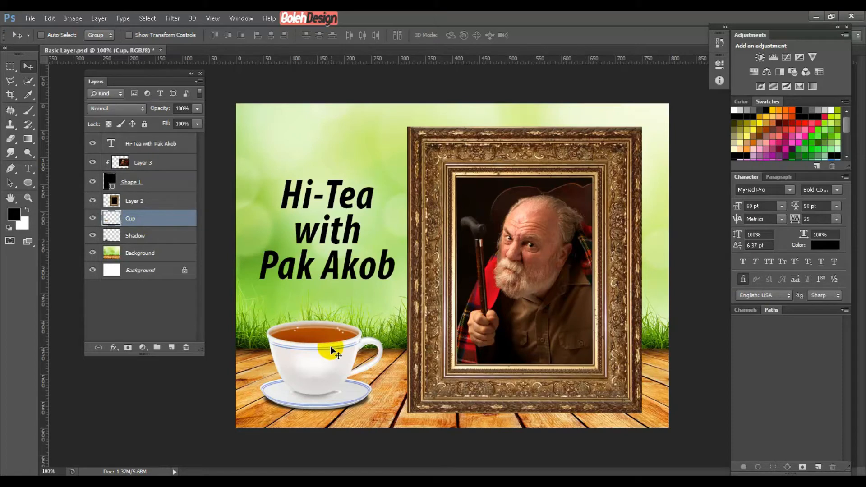
right_click(163, 220)
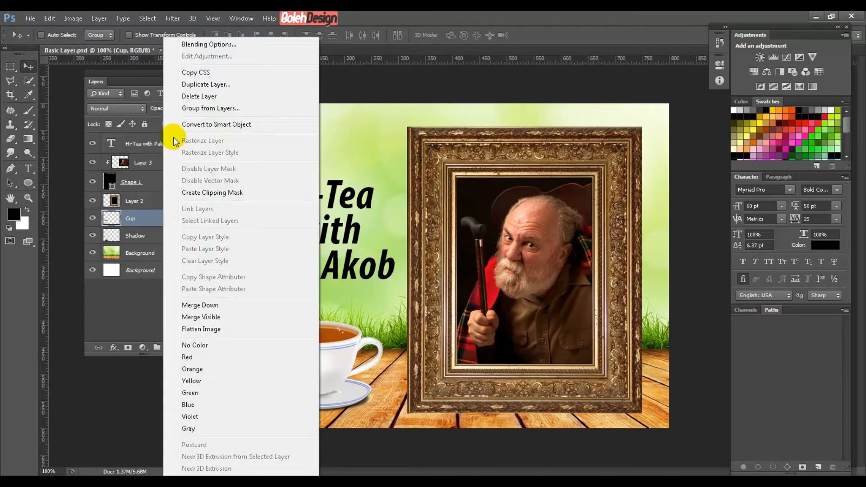
click(196, 45)
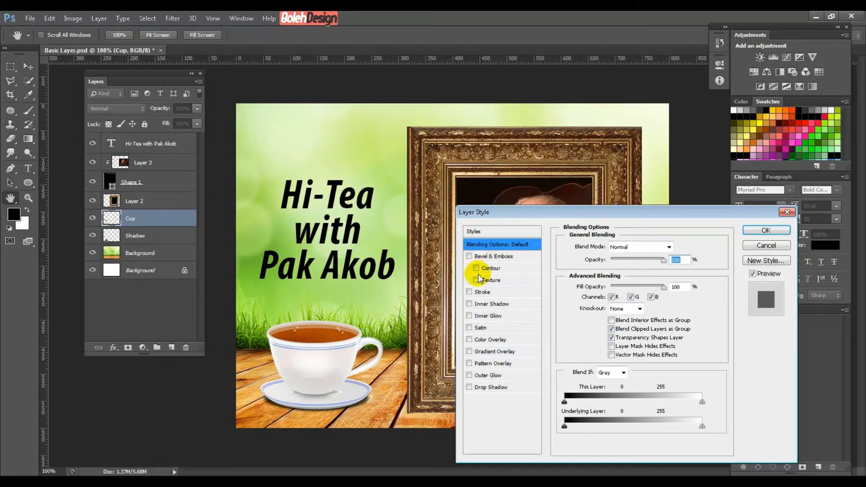
click(482, 292)
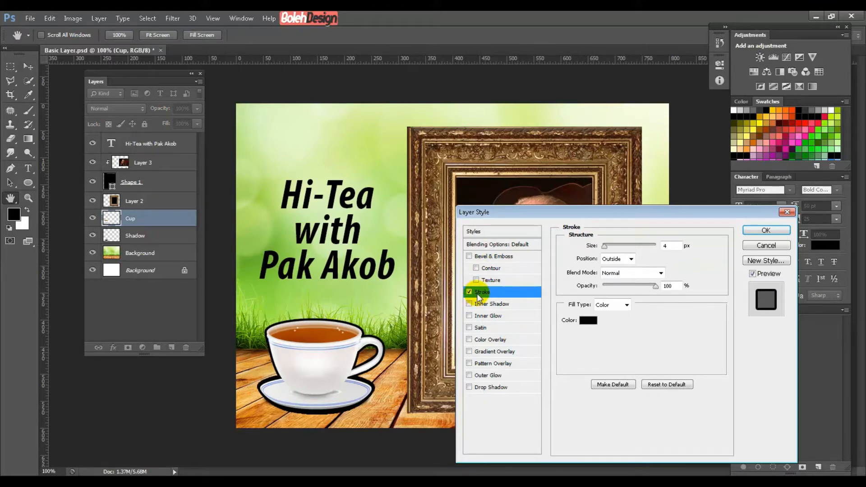
click(766, 231)
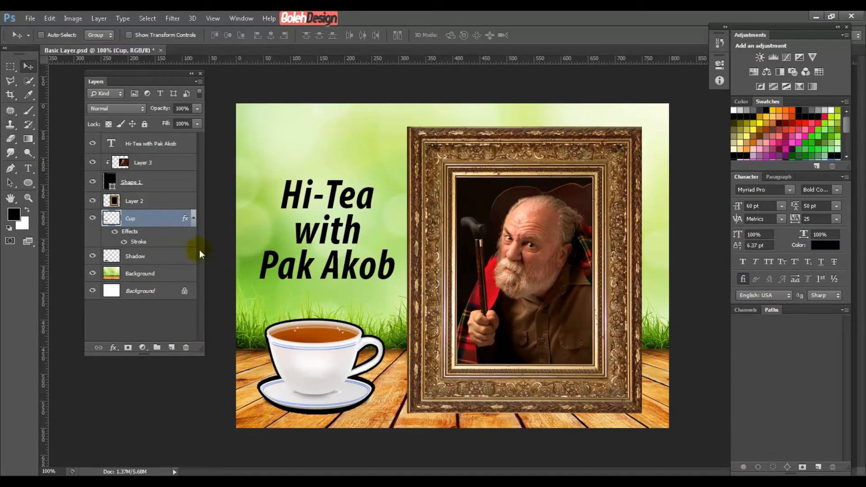
click(193, 220)
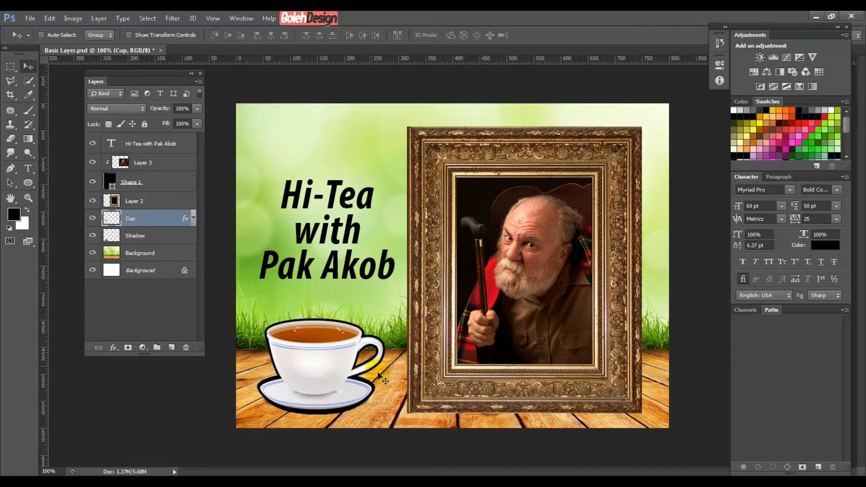
- Clear the layer style from the Cup layer
right_click(159, 224)
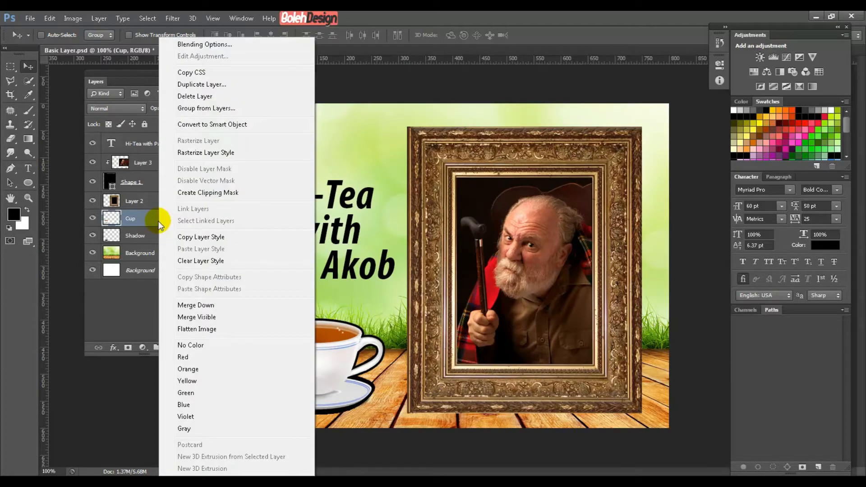
click(200, 261)
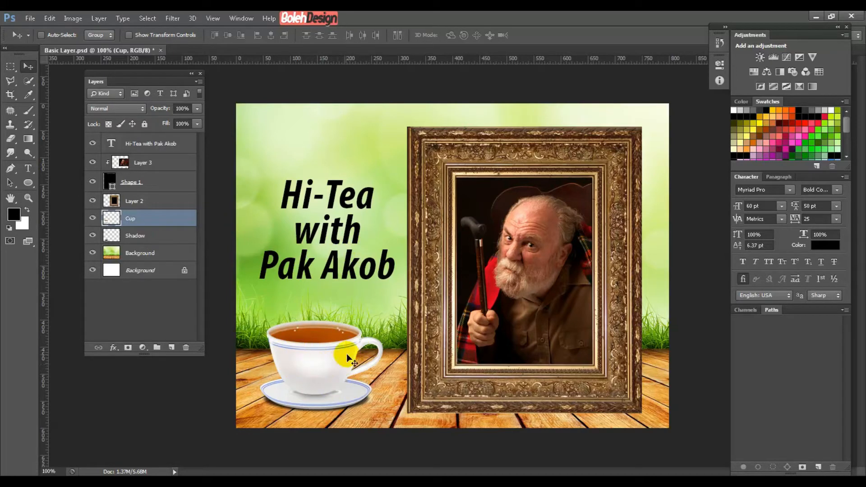
click(319, 393)
- Add a Color Balance adjustment above the landscape Background layer with midtones at red +100, magenta -100 and blue +100
click(167, 253)
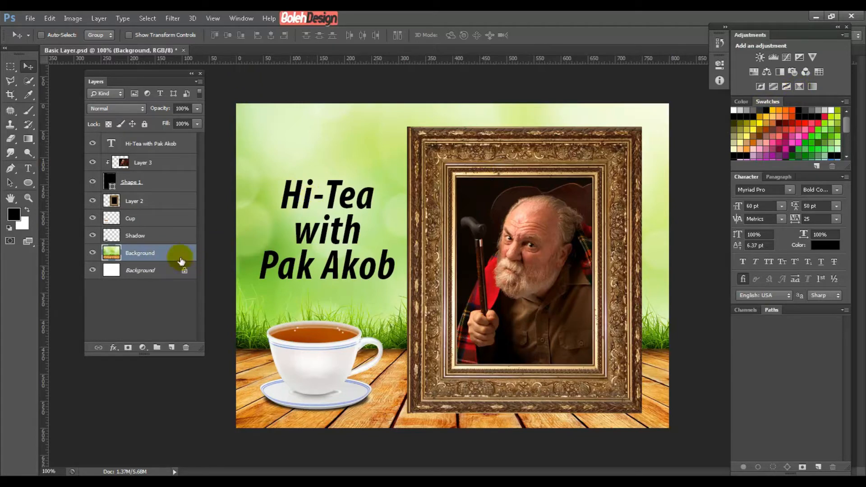
click(144, 348)
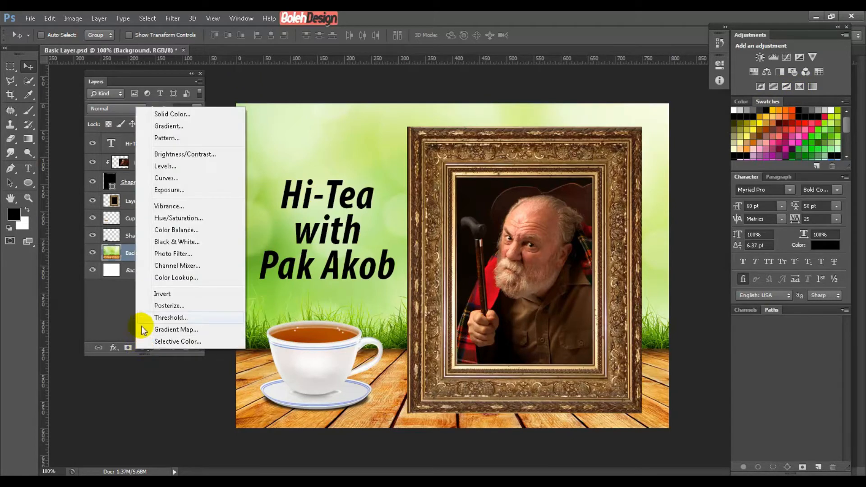
click(185, 235)
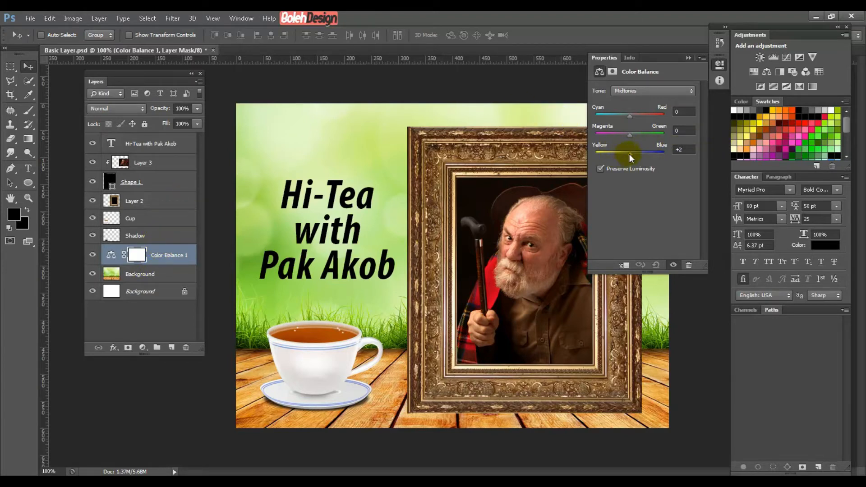
drag(629, 153, 655, 156)
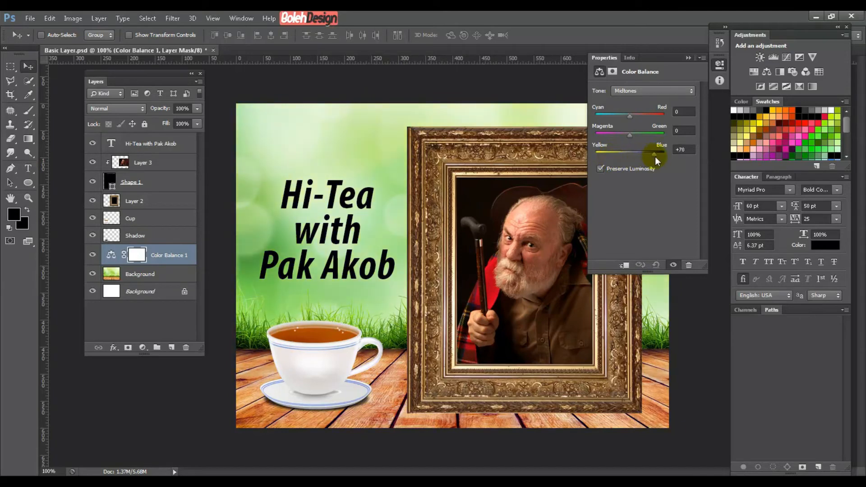
drag(632, 115, 677, 126)
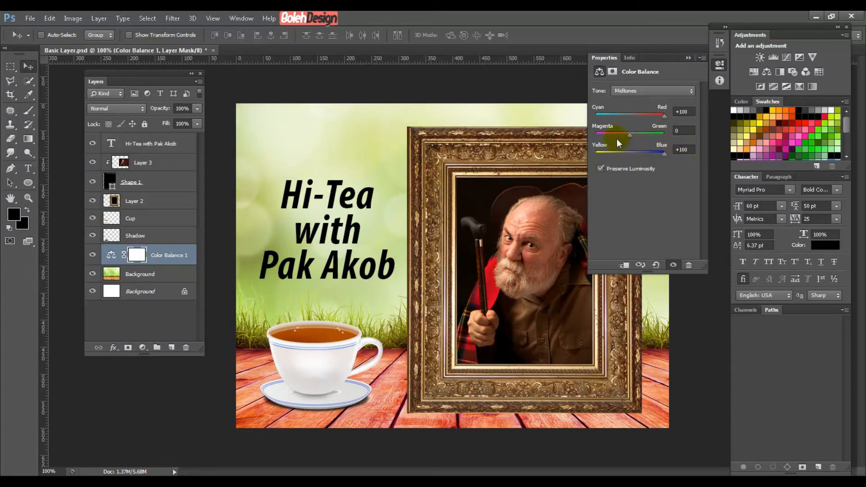
drag(631, 136, 570, 137)
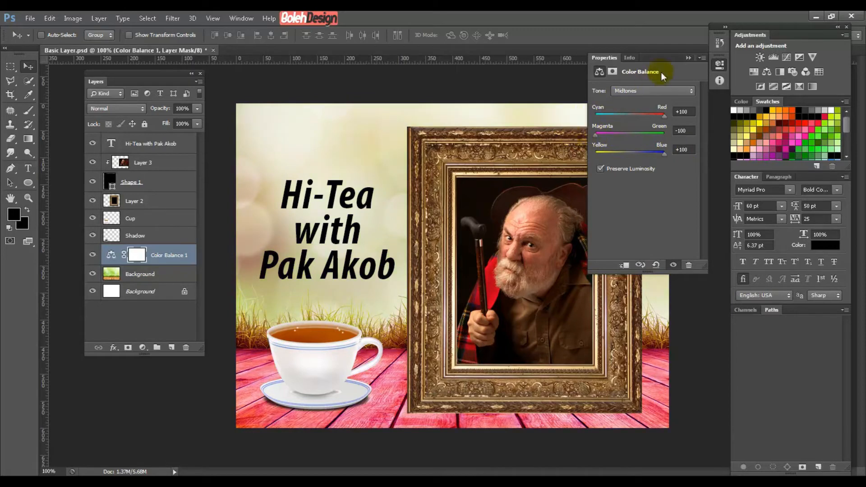
click(687, 58)
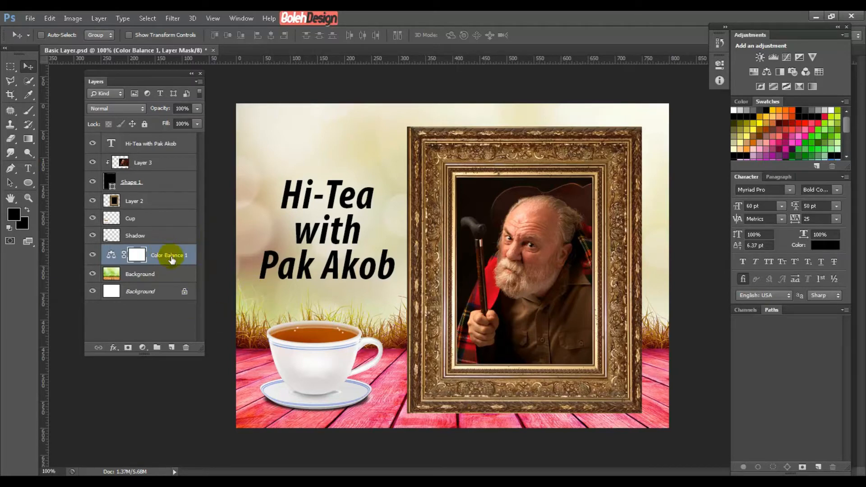
- Move the Color Balance adjustment layer above the text layer at the top of the stack, and delete it
click(139, 275)
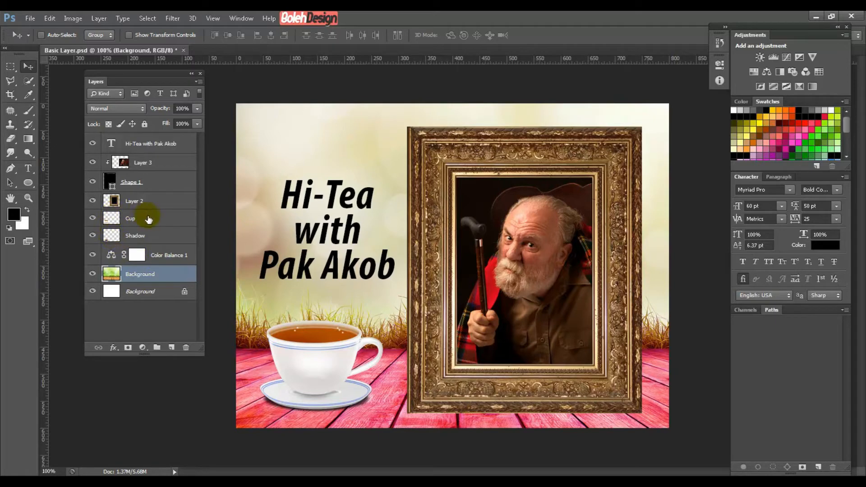
click(174, 254)
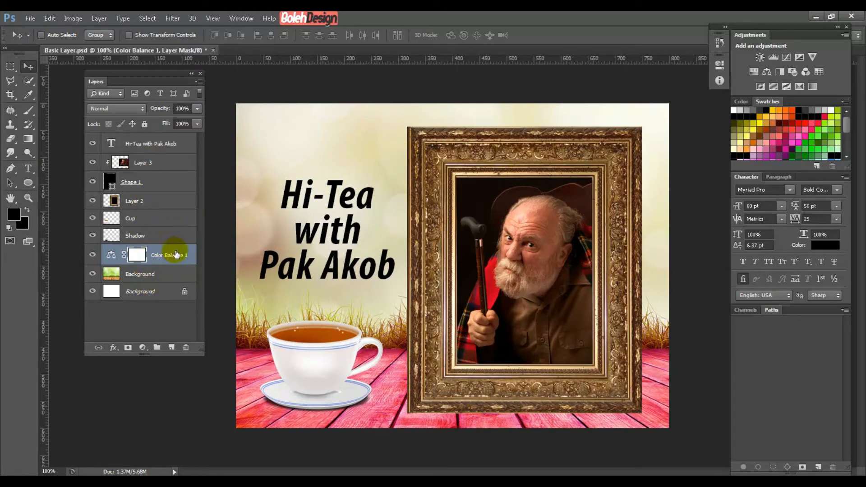
drag(177, 253, 162, 141)
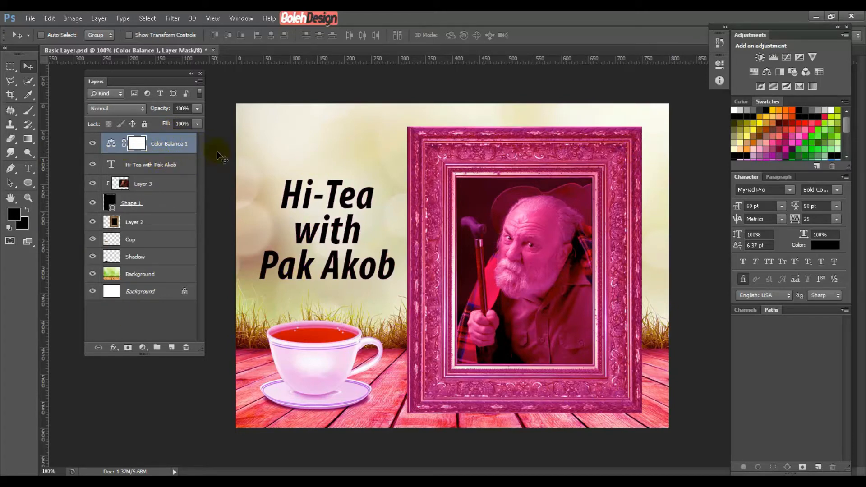
drag(164, 142, 187, 347)
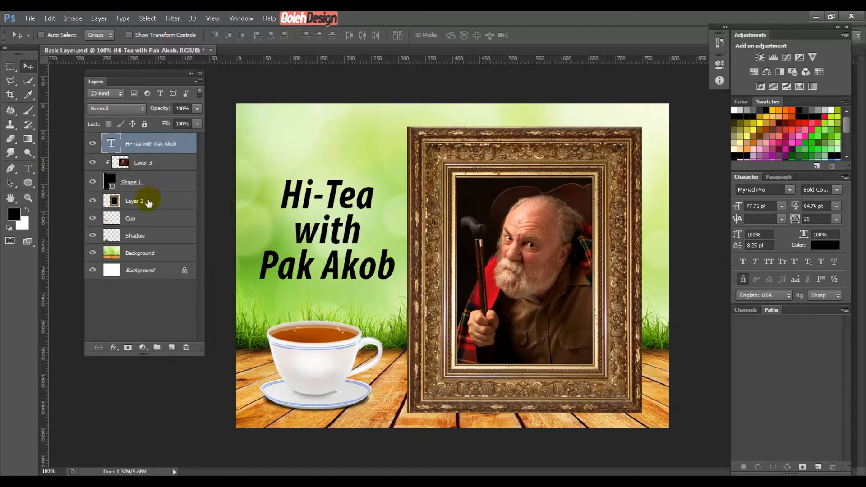
- Add a Color Balance adjustment above the picture frame's Layer 2 with midtones at red +100, magenta -100 and blue +100
click(168, 202)
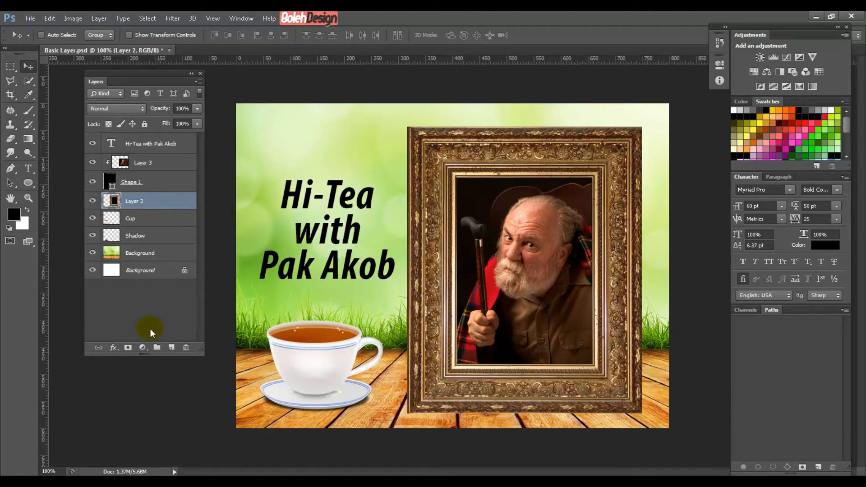
click(143, 348)
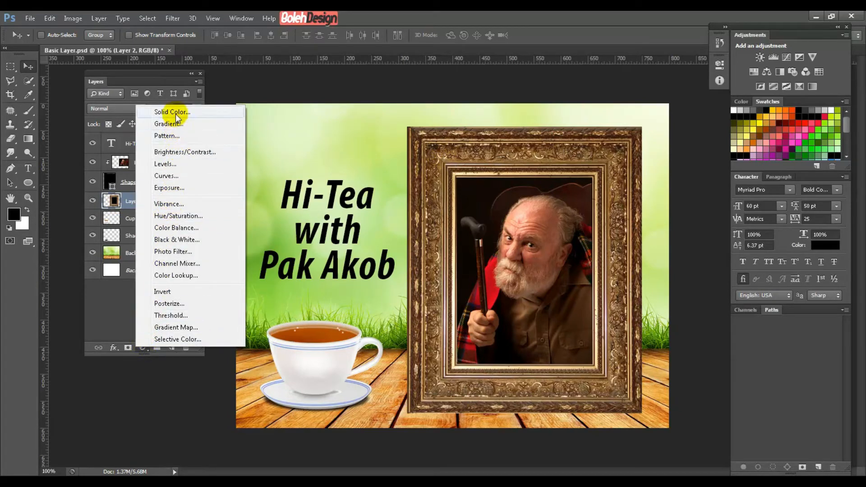
click(178, 228)
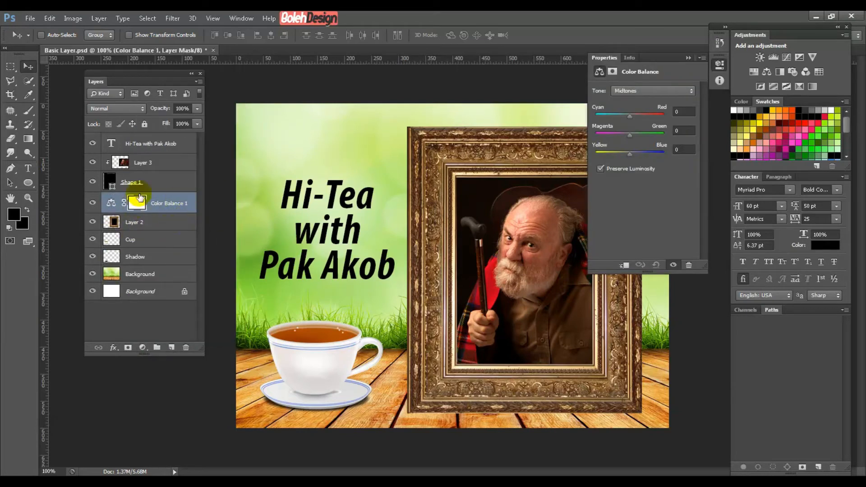
drag(629, 116, 590, 129)
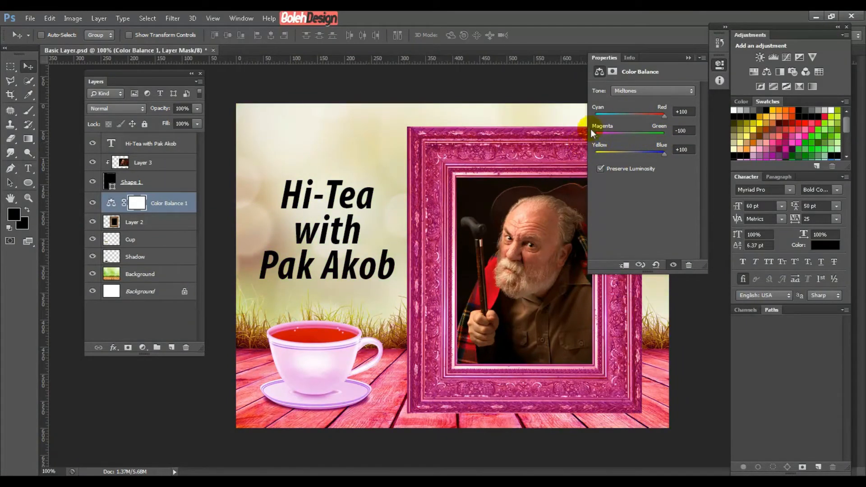
click(688, 58)
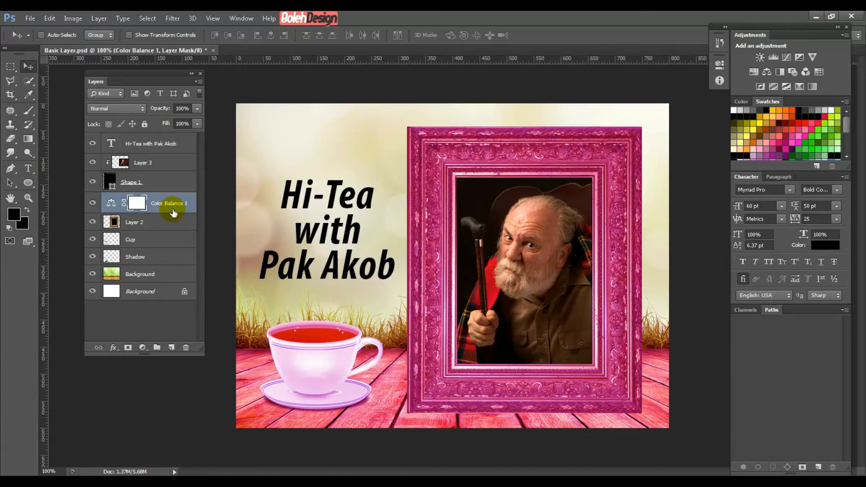
click(149, 223)
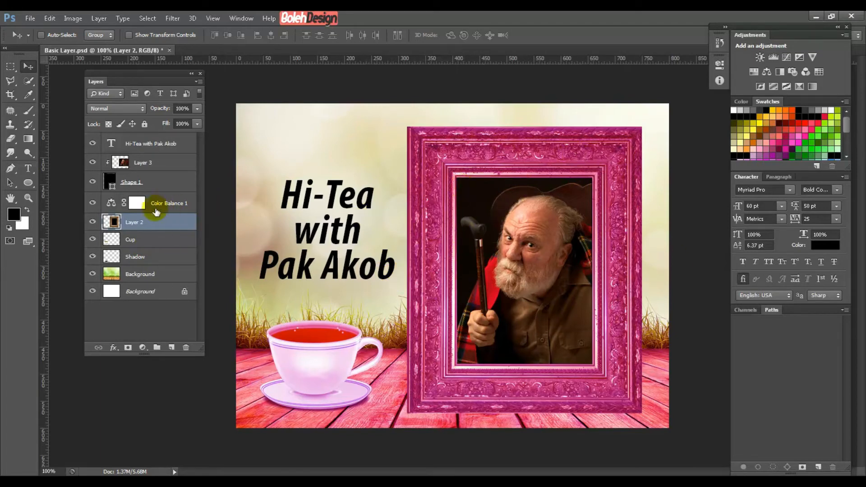
- Load Layer 2's outline as a selection, invert the Color Balance mask within it to exclude the picture frame, and deselect
ctrl+click(114, 222)
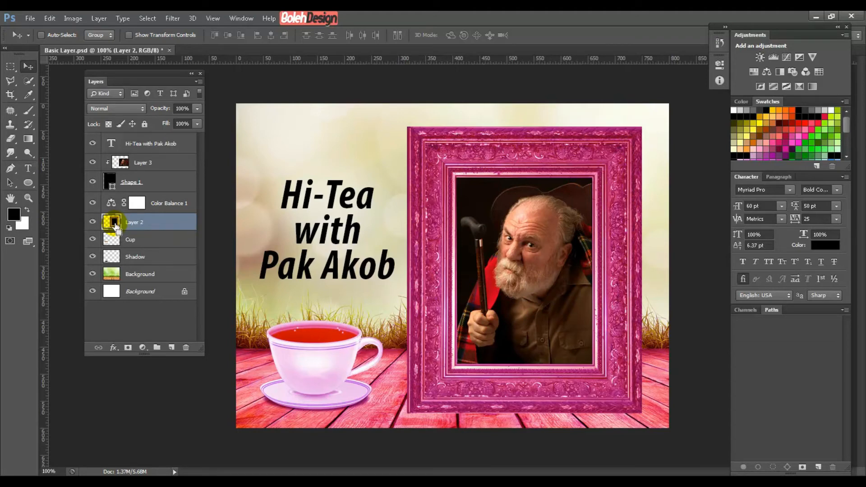
ctrl+click(115, 222)
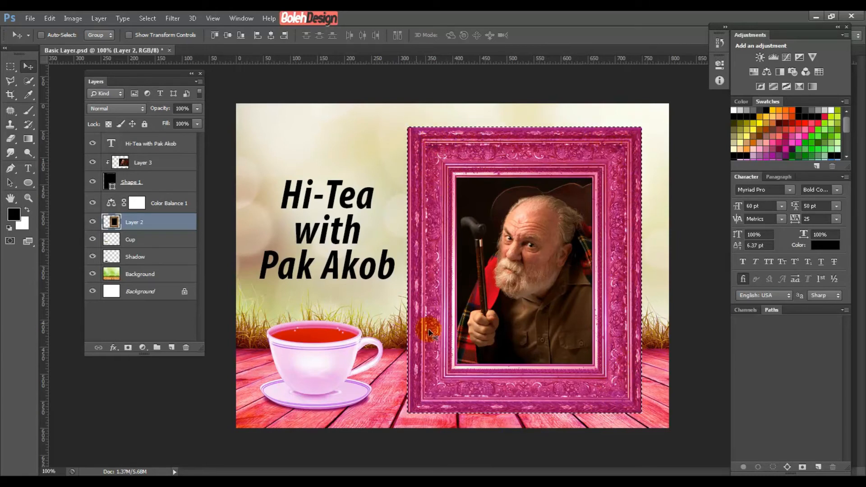
click(177, 204)
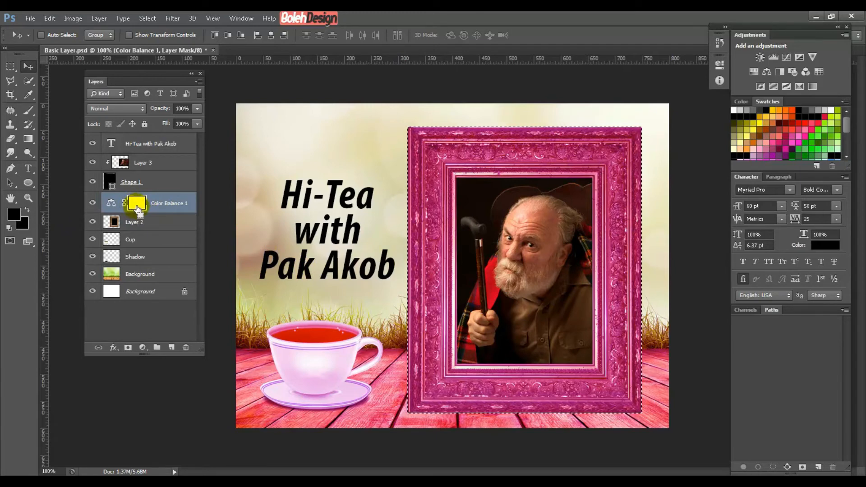
key(ctrl+i)
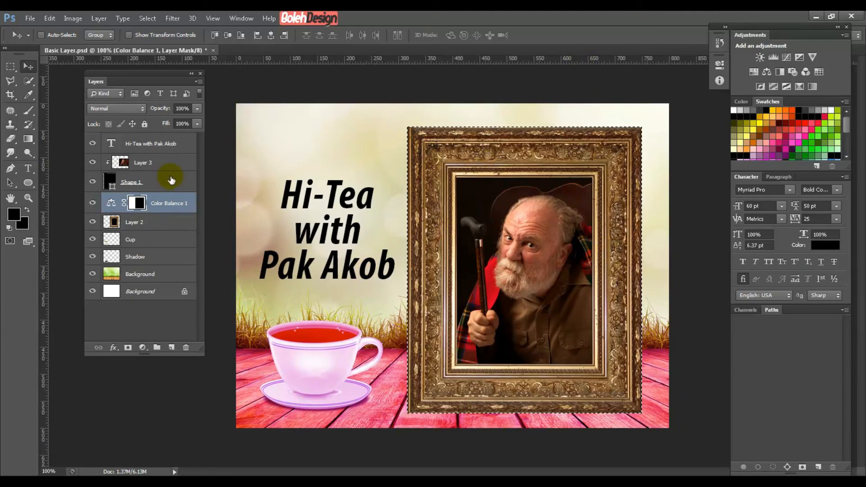
key(ctrl+d)
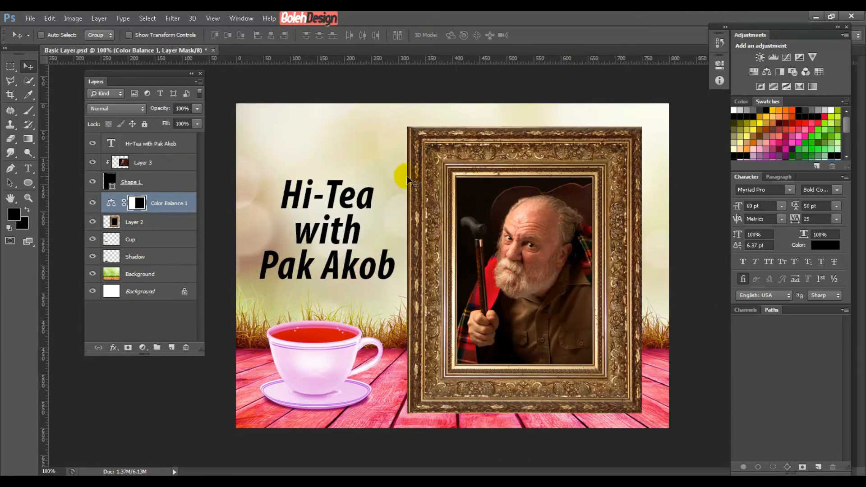
- Invert the Color Balance layer mask to limit the tint to the picture frame, and delete the adjustment layer
double_click(138, 205)
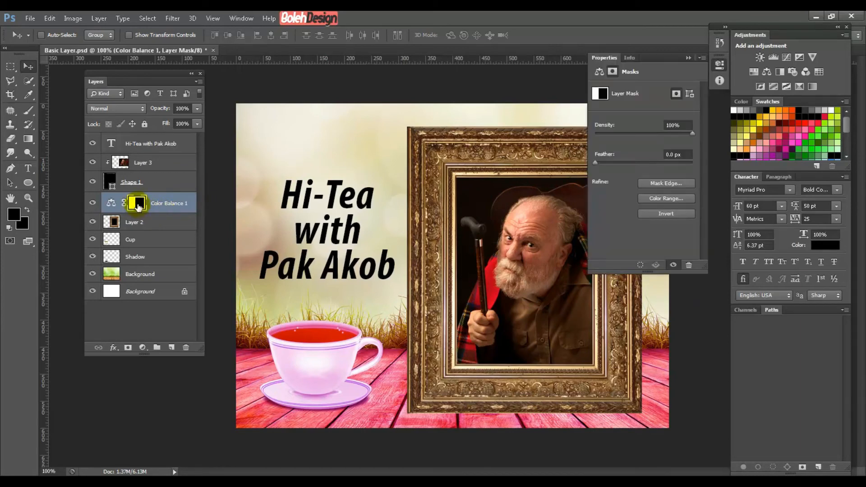
click(673, 215)
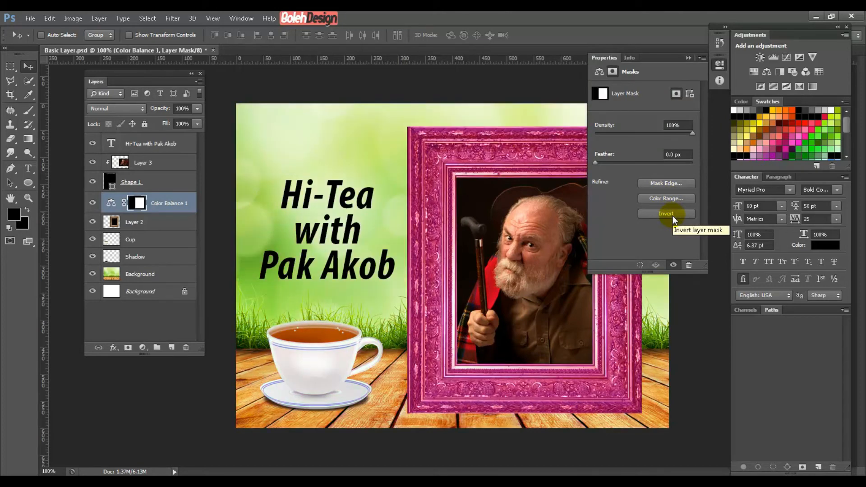
click(719, 65)
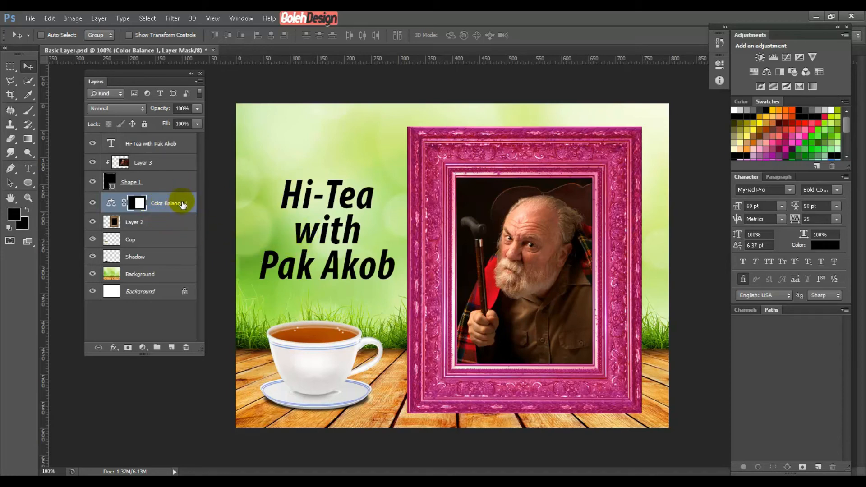
drag(170, 202, 187, 347)
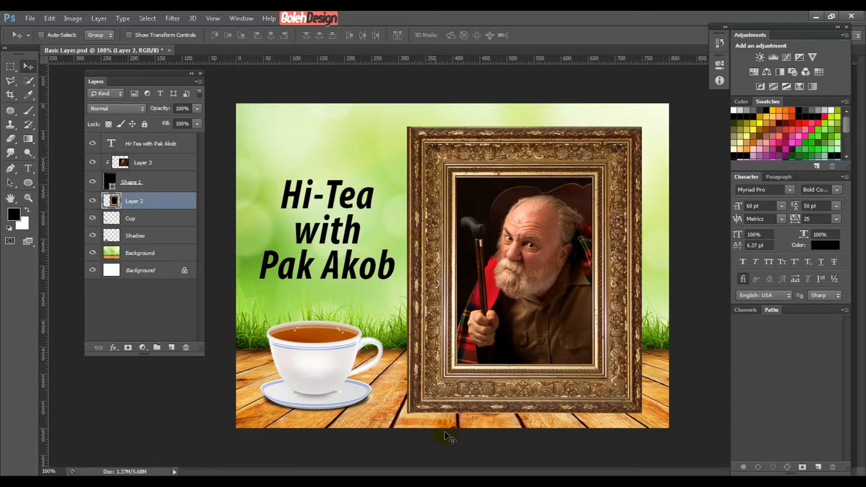
- Move the Hi-Tea text layer below the landscape Background layer, and return it to the top of the stack
click(166, 143)
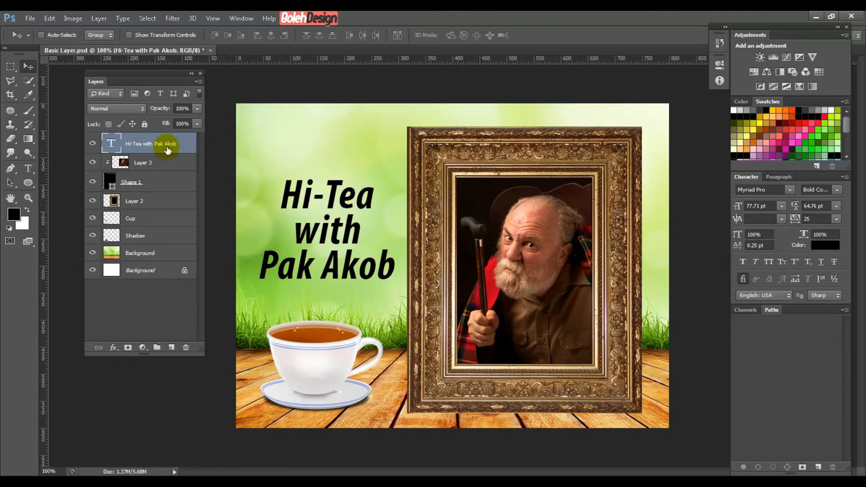
drag(166, 145, 155, 257)
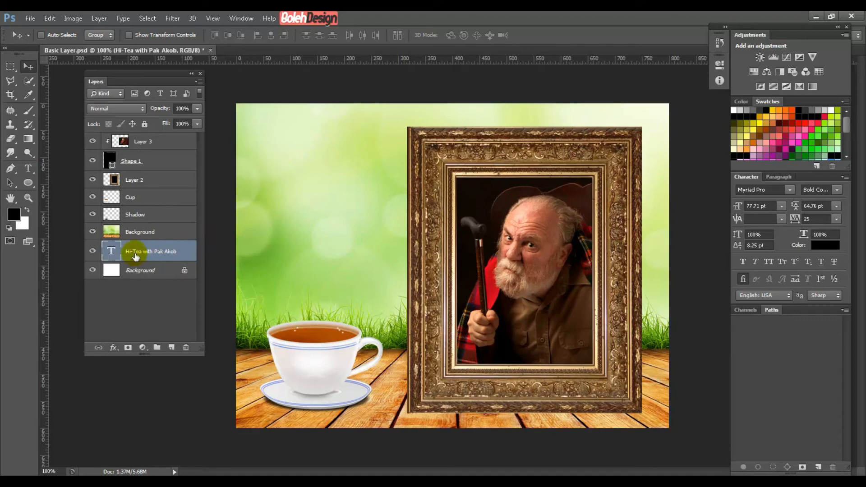
drag(140, 250, 141, 136)
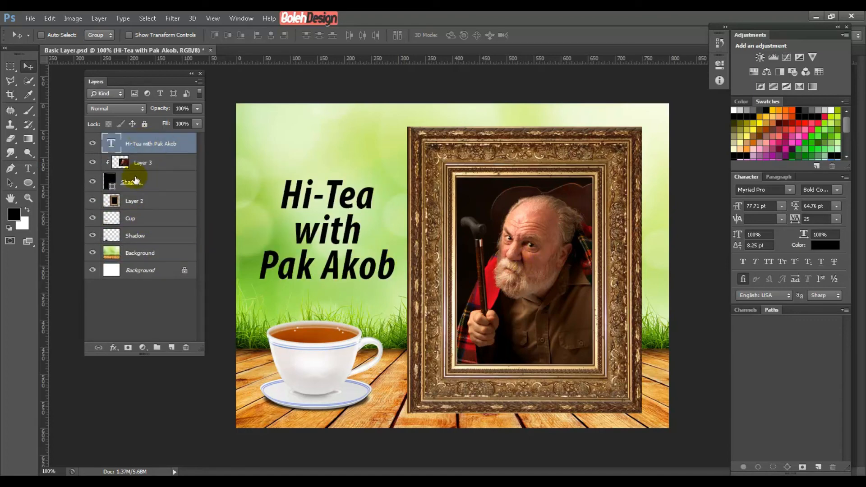
- Hide the Hi-Tea text layer and add the text "asdasdasdads" in 60 pt above the locked white Background layer, near the poster's upper edge
click(91, 143)
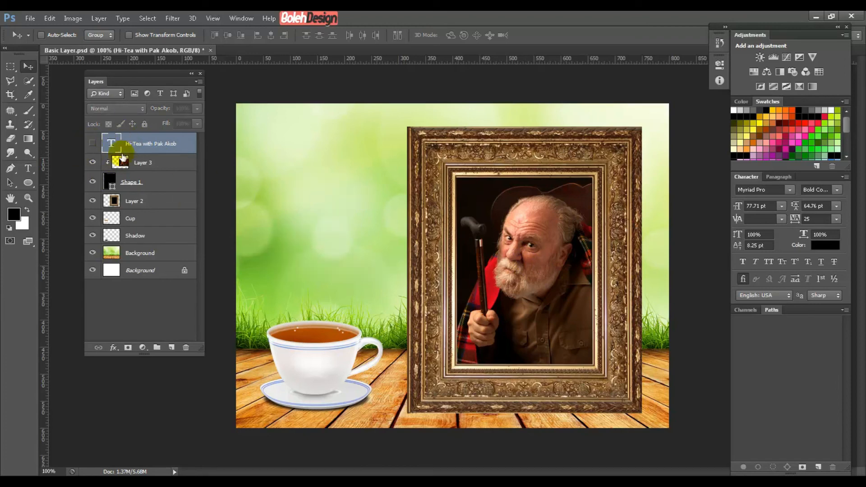
click(132, 254)
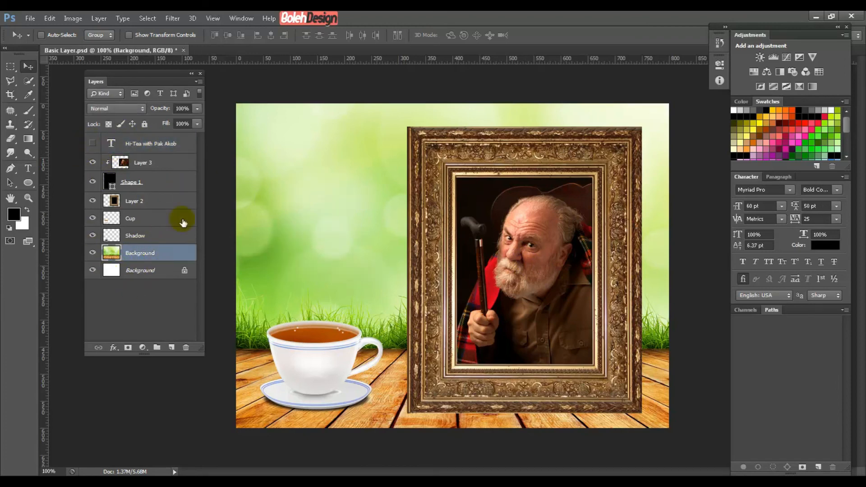
click(138, 270)
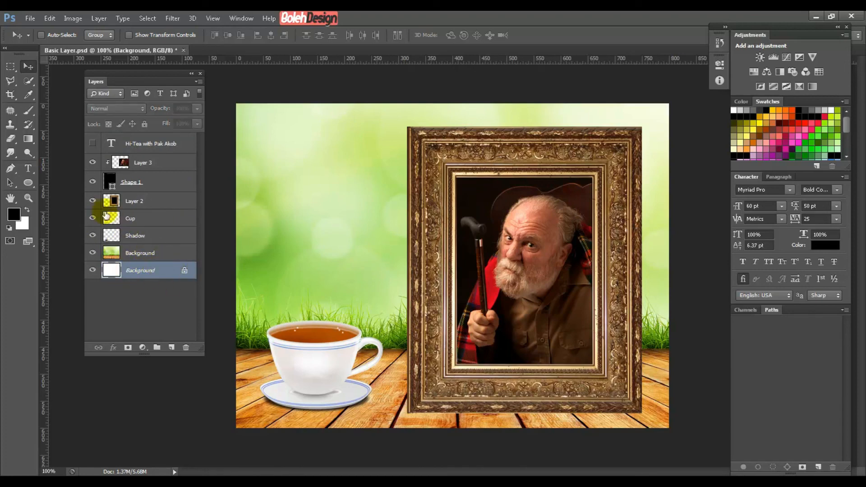
click(27, 168)
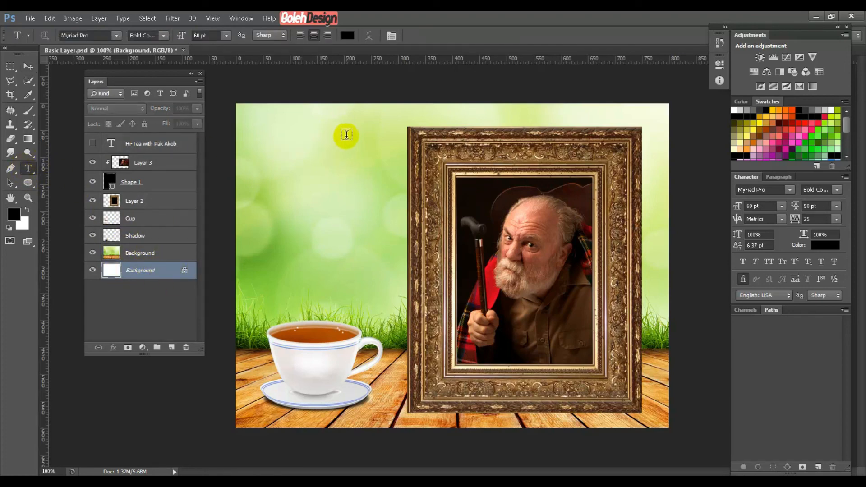
click(346, 135)
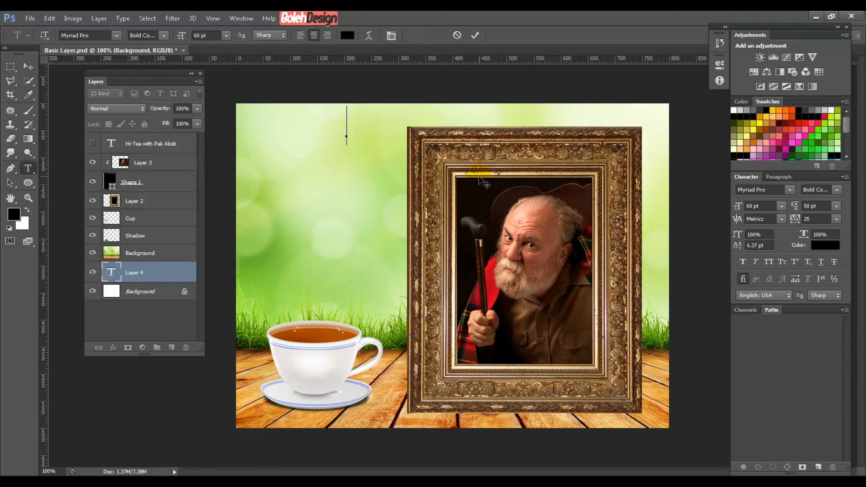
text(Hi-Tea with)
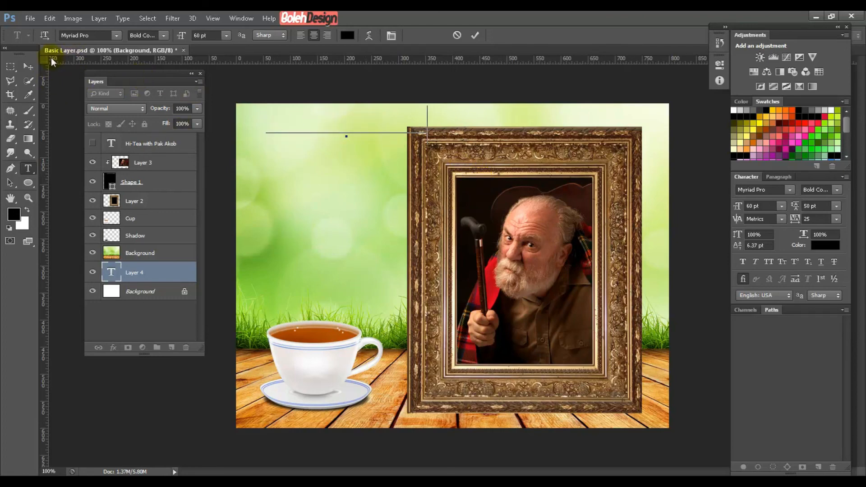
click(28, 66)
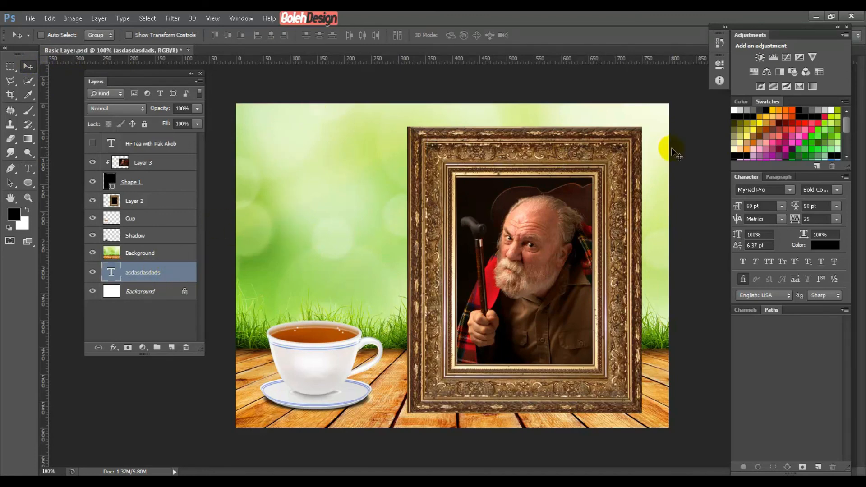
- Move the "asdasdasdads" text layer directly above the landscape Background layer
click(139, 253)
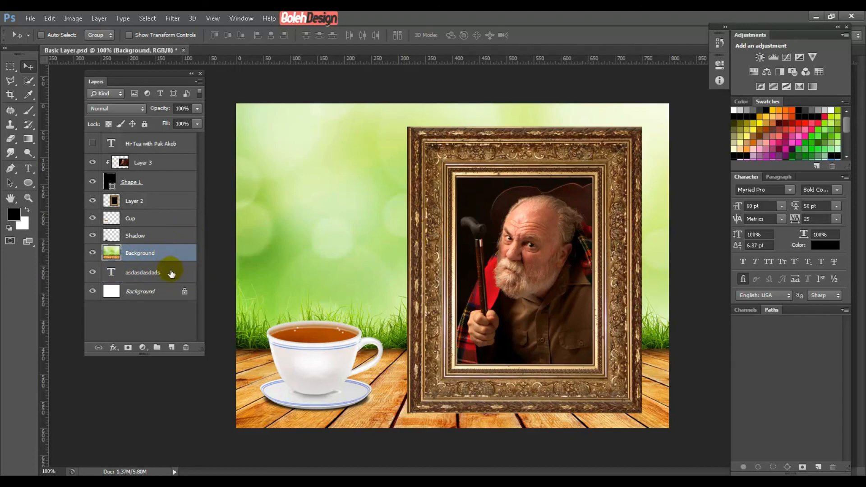
drag(169, 272, 164, 243)
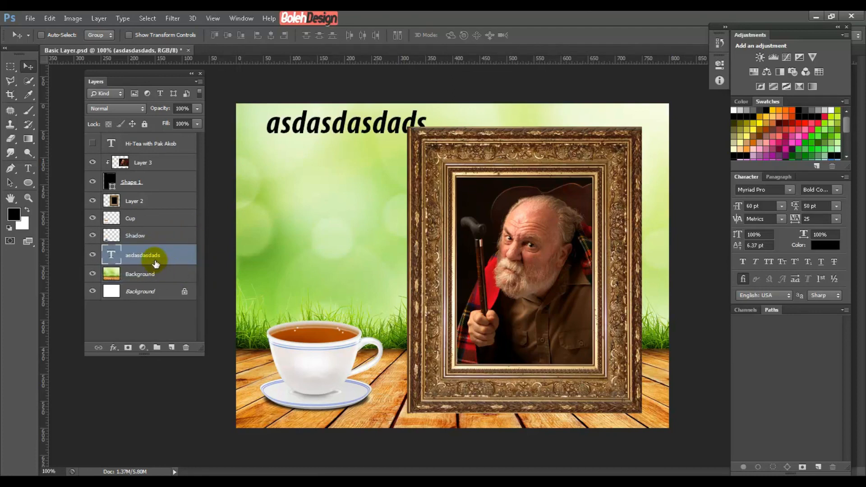